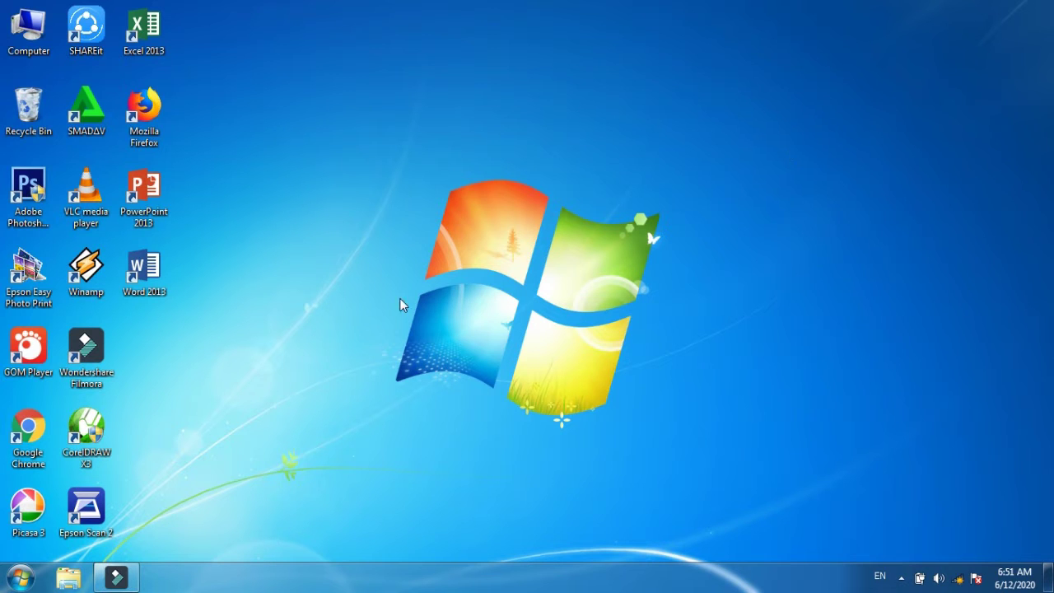
# Switch to Filmora and preview the green-screen clips sub 13 and sub from the media library.
pyautogui.click(116, 578)
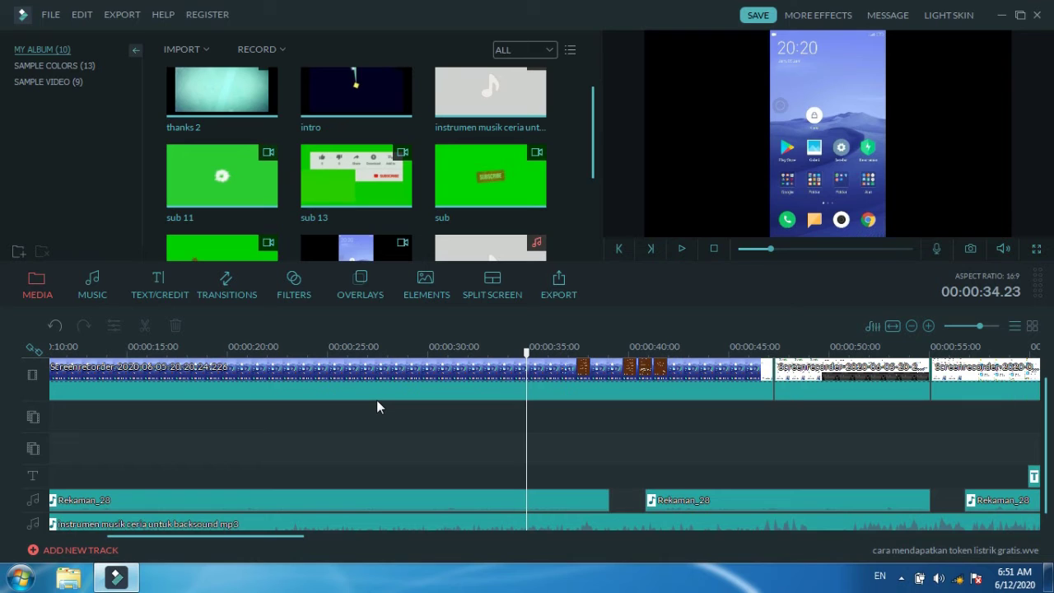
pyautogui.moveTo(457, 182)
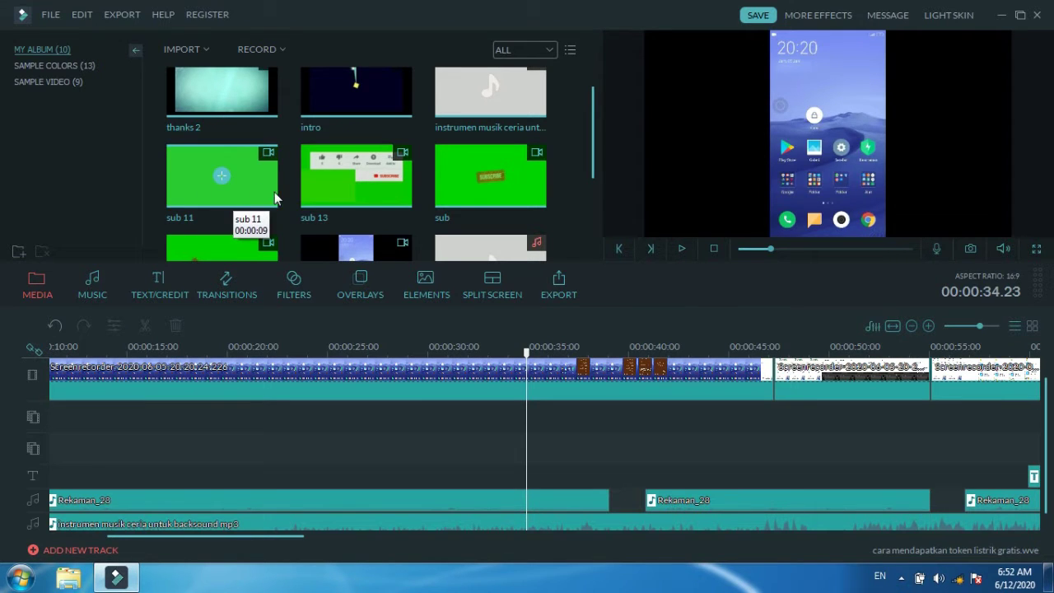
pyautogui.click(402, 197)
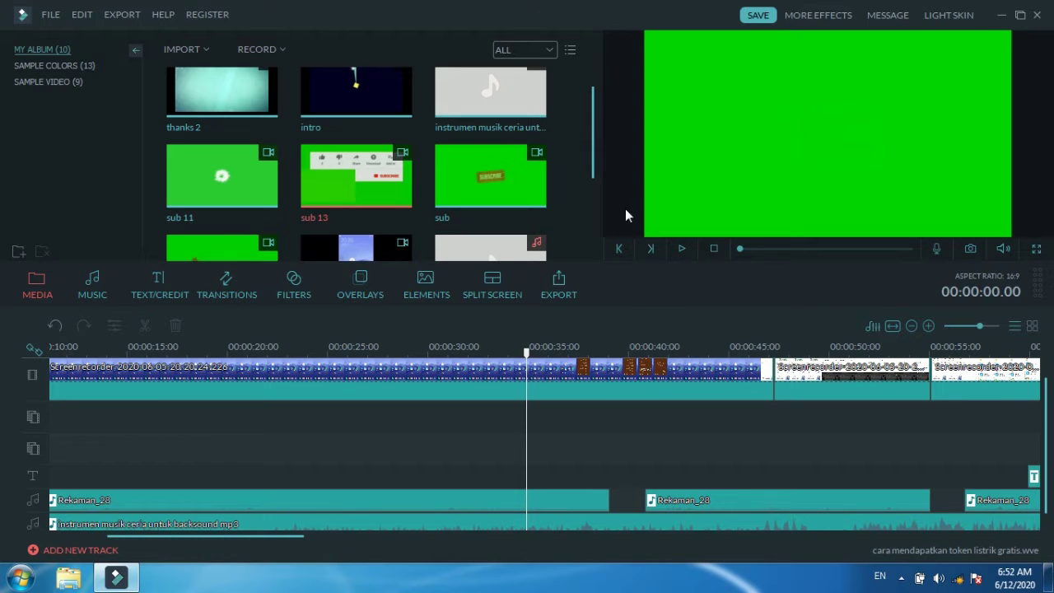
pyautogui.click(682, 248)
pyautogui.click(681, 247)
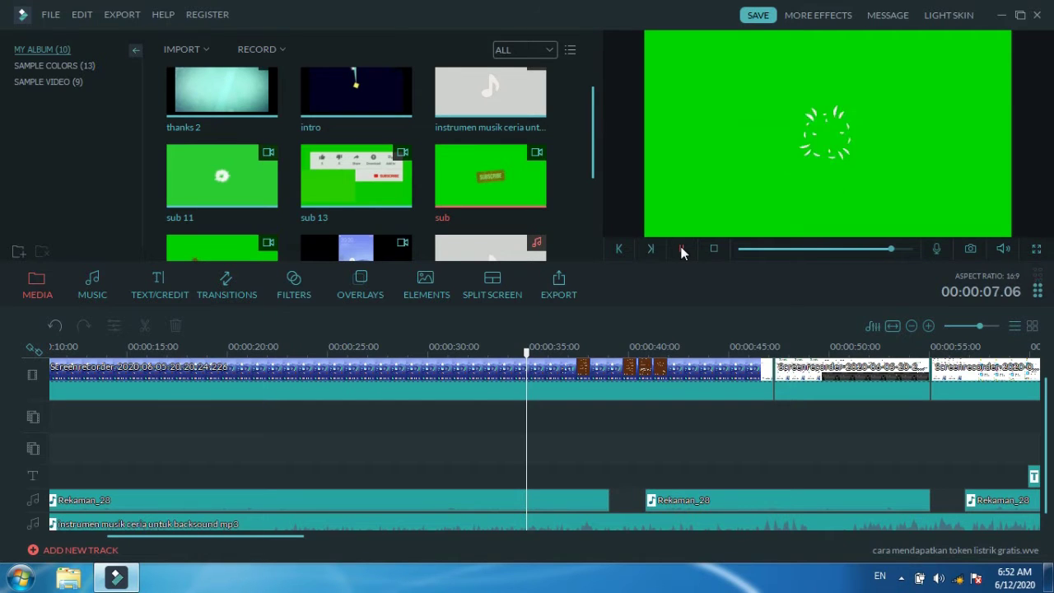
pyautogui.click(681, 247)
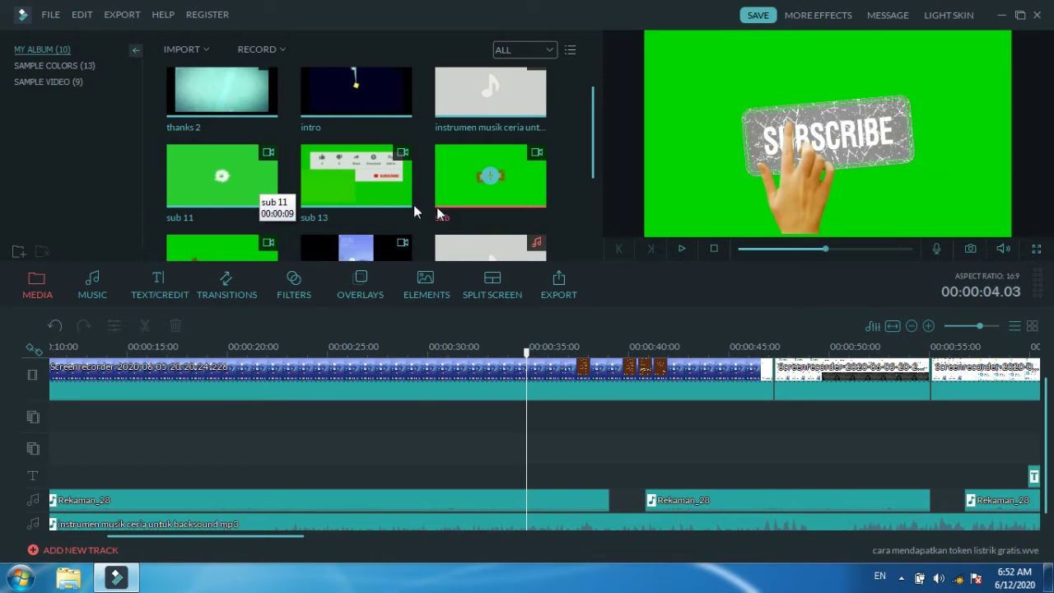
pyautogui.click(713, 248)
# Preview the green-screen clip sub 11 from the media library.
pyautogui.click(254, 177)
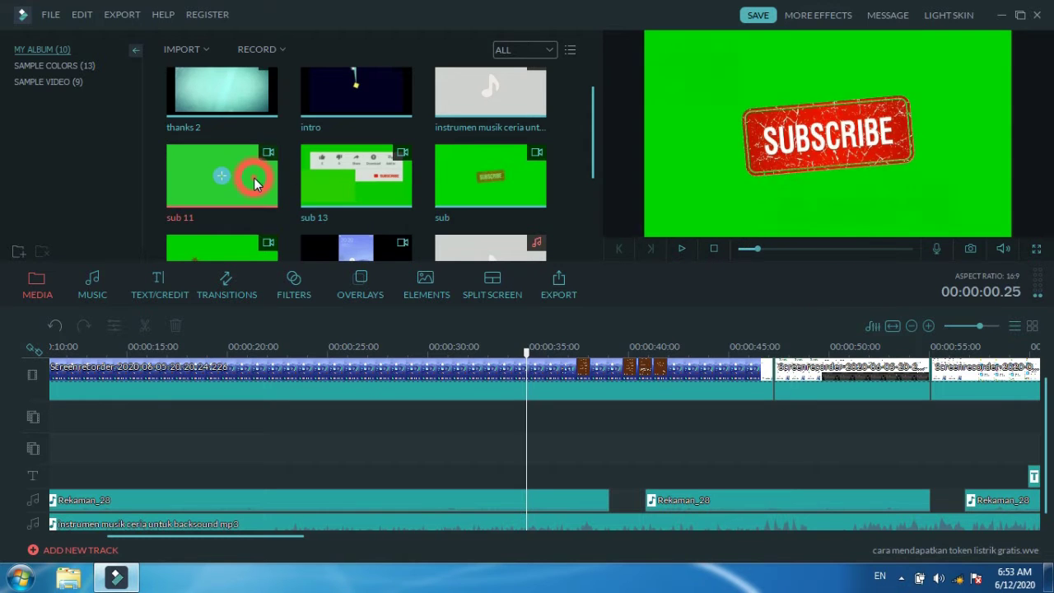
pyautogui.click(680, 251)
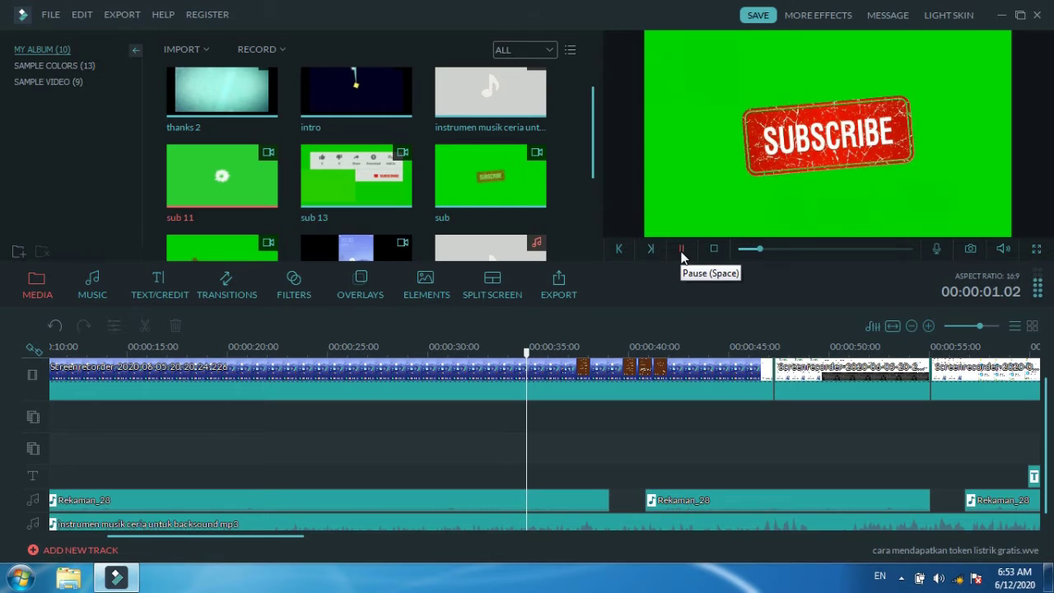
pyautogui.click(714, 250)
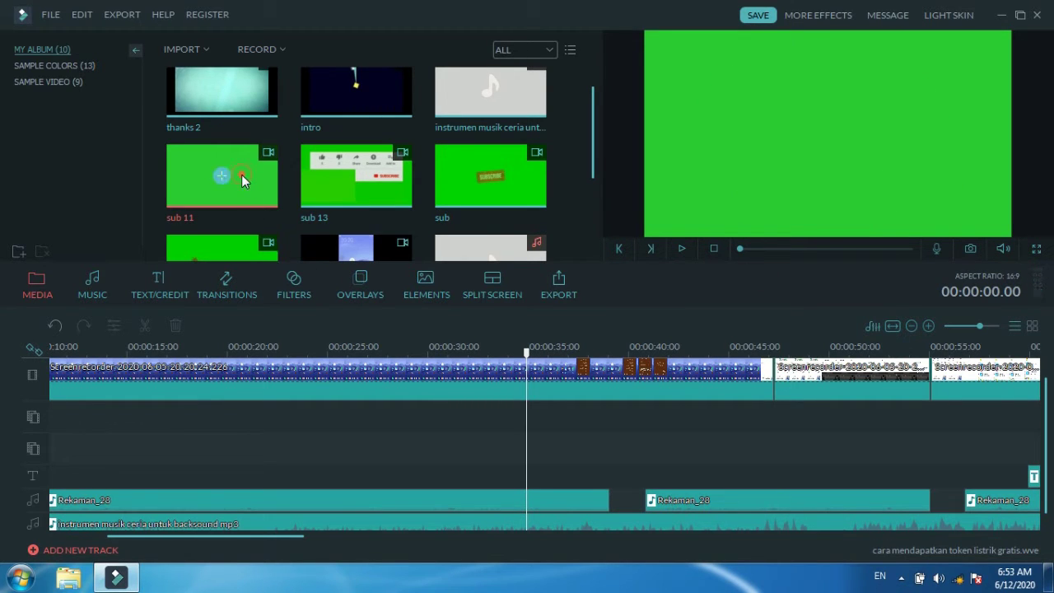
# Place the sub 11 clip on the first overlay track at about 34 seconds and play back that section.
pyautogui.moveTo(241, 174); pyautogui.dragTo(513, 428)
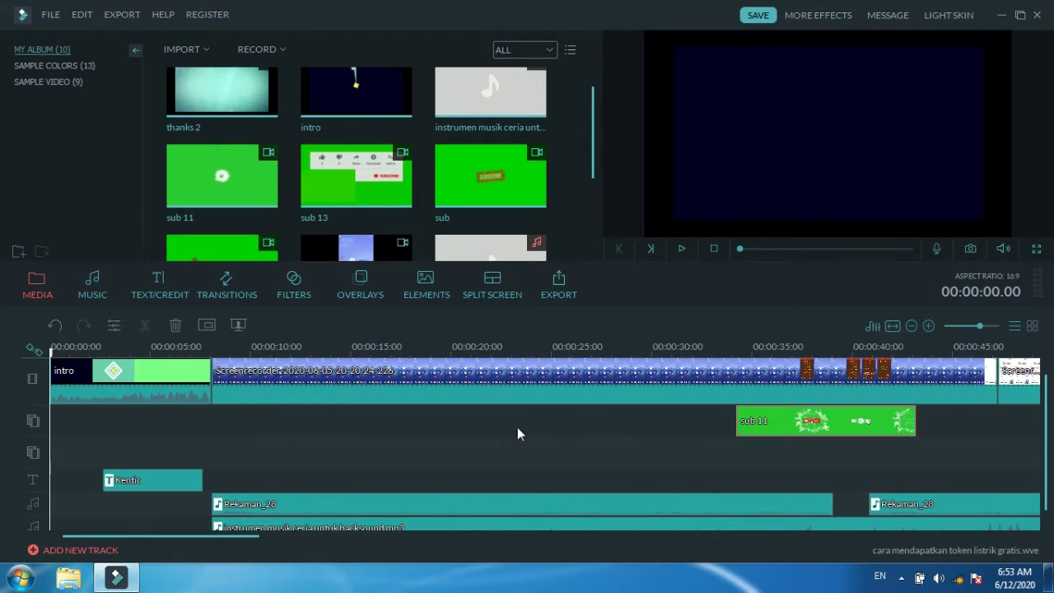
pyautogui.click(713, 353)
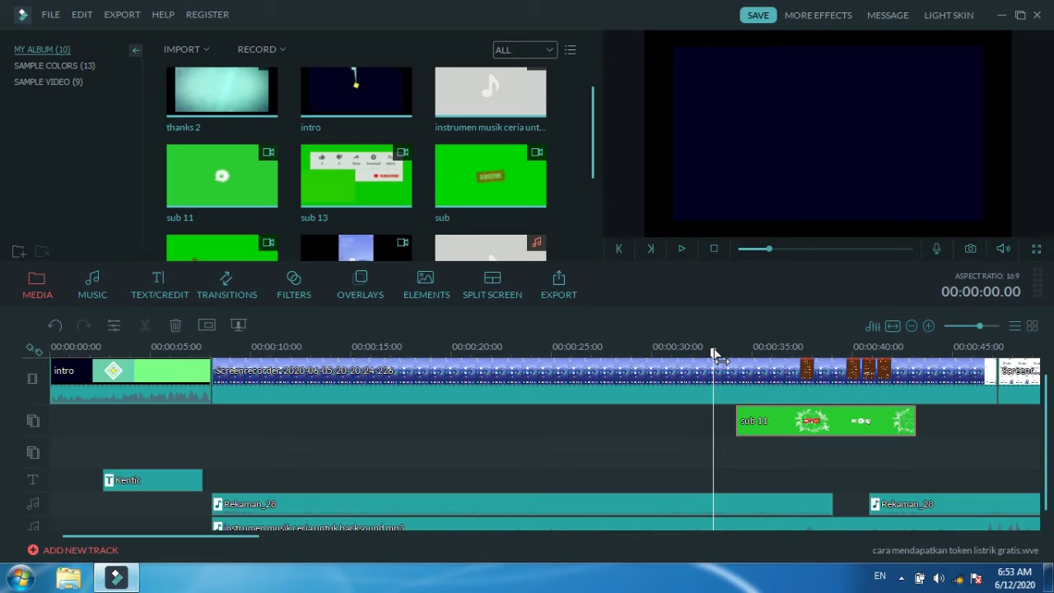
pyautogui.press('space')
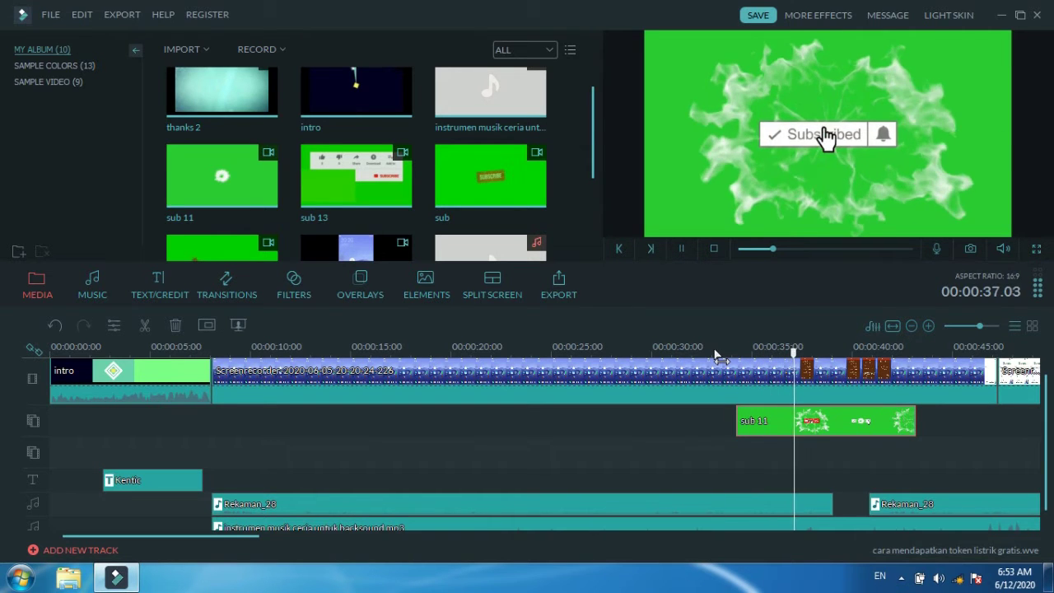
pyautogui.click(894, 346)
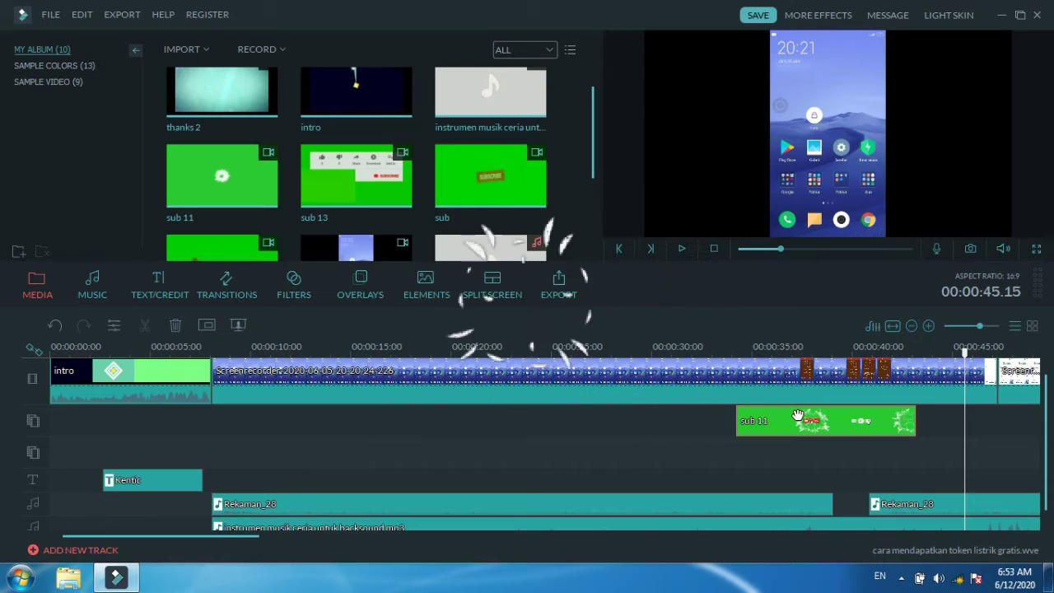
# Make the green background of the sub 11 overlay transparent with Chroma Key and preview the result.
pyautogui.click(798, 415)
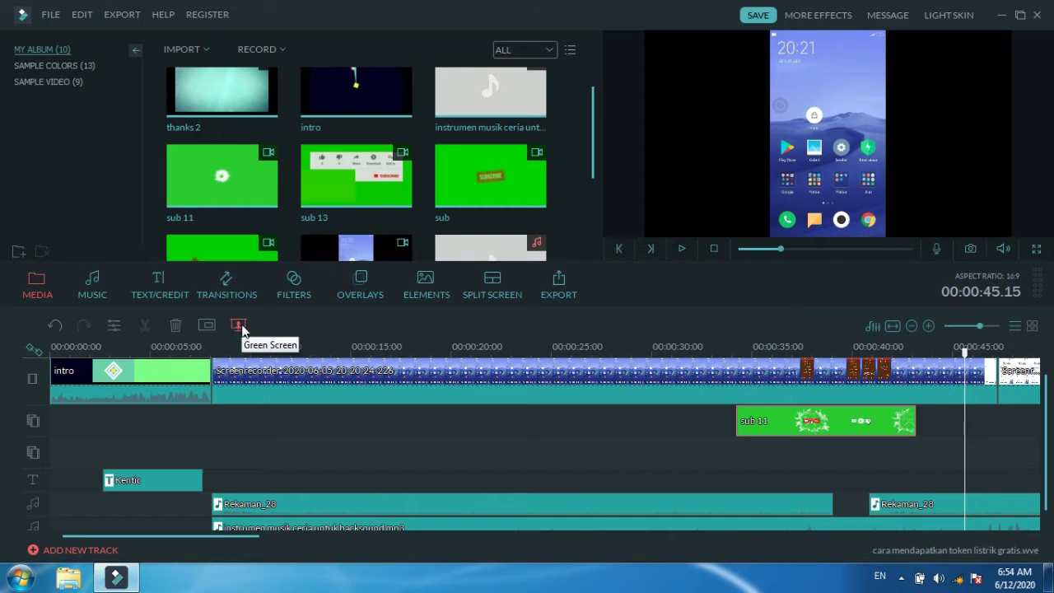
pyautogui.click(577, 337)
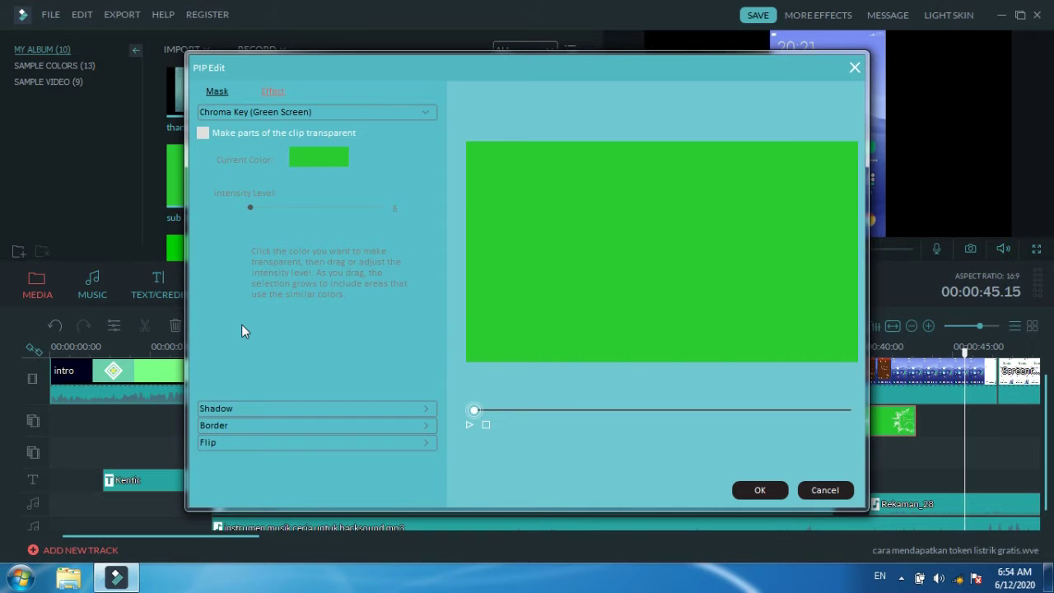
pyautogui.click(203, 133)
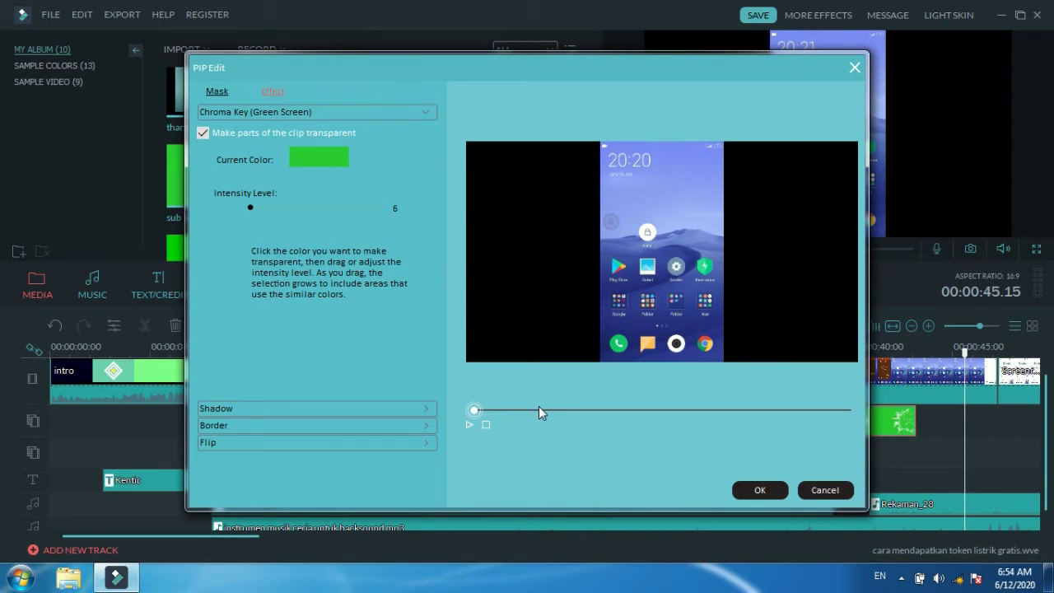
pyautogui.click(469, 427)
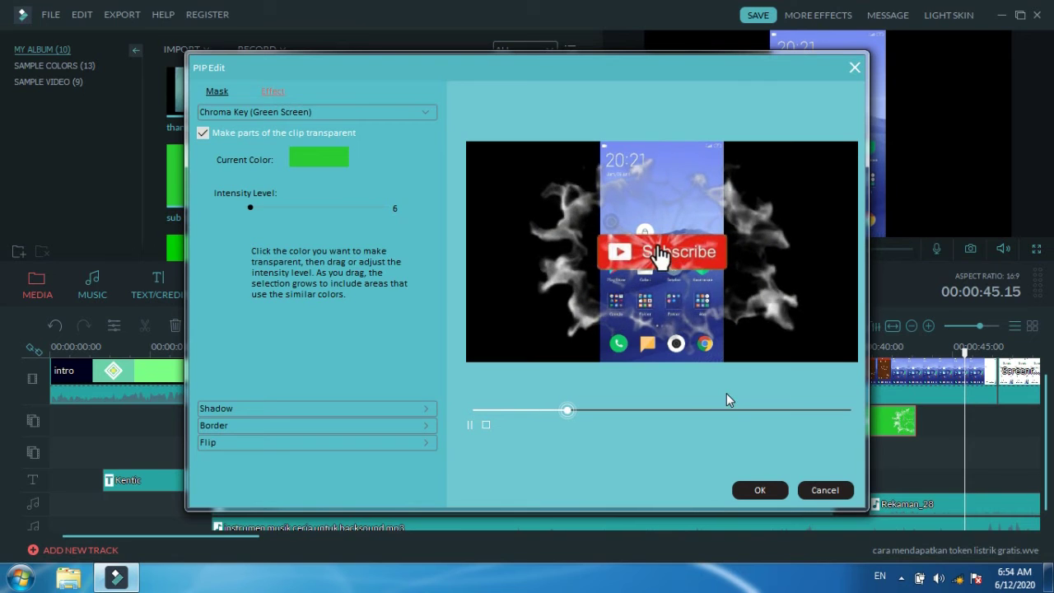
pyautogui.click(757, 491)
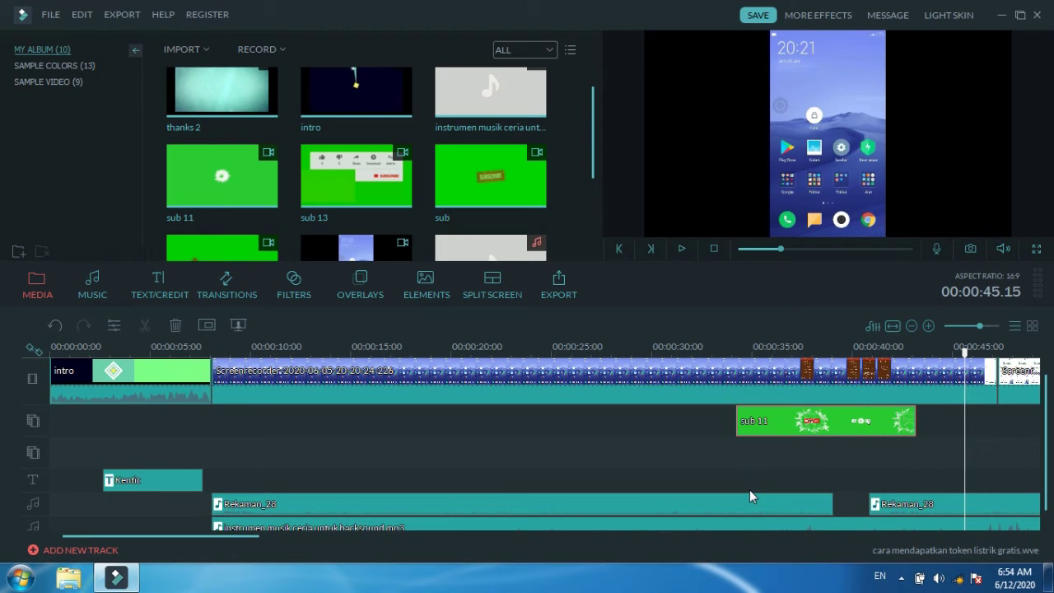
# Shrink the sub 11 overlay in the preview frame and move it to the lower centre over the phone screen.
pyautogui.click(786, 352)
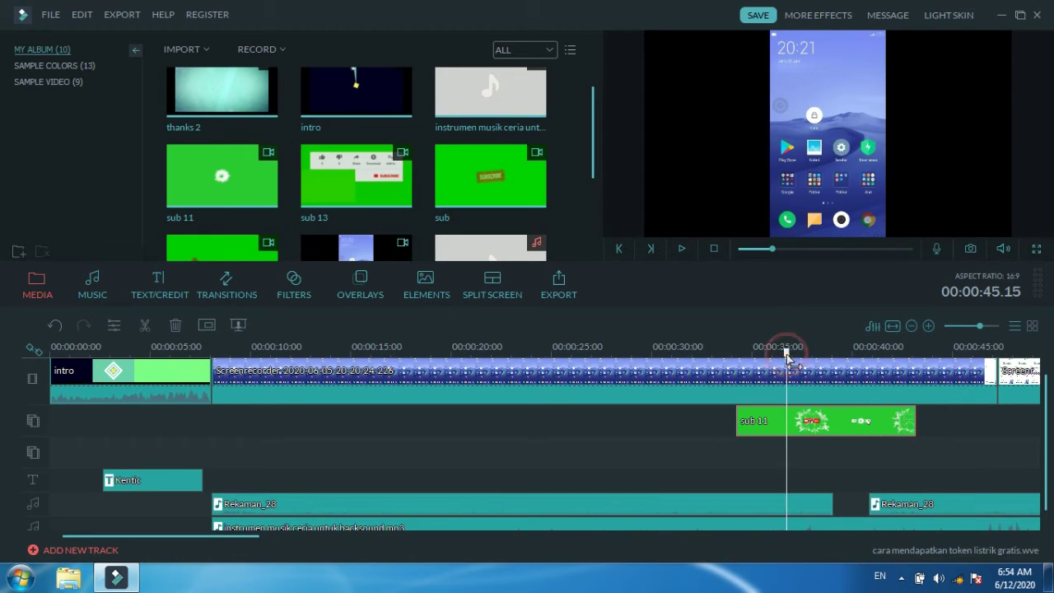
pyautogui.doubleClick(815, 422)
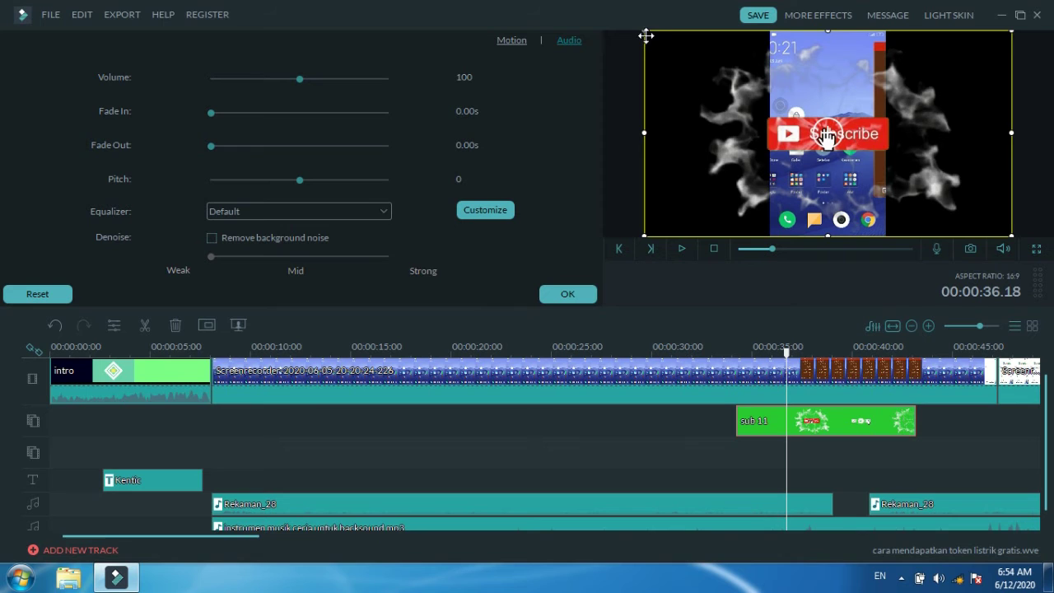
pyautogui.moveTo(642, 31); pyautogui.dragTo(675, 46)
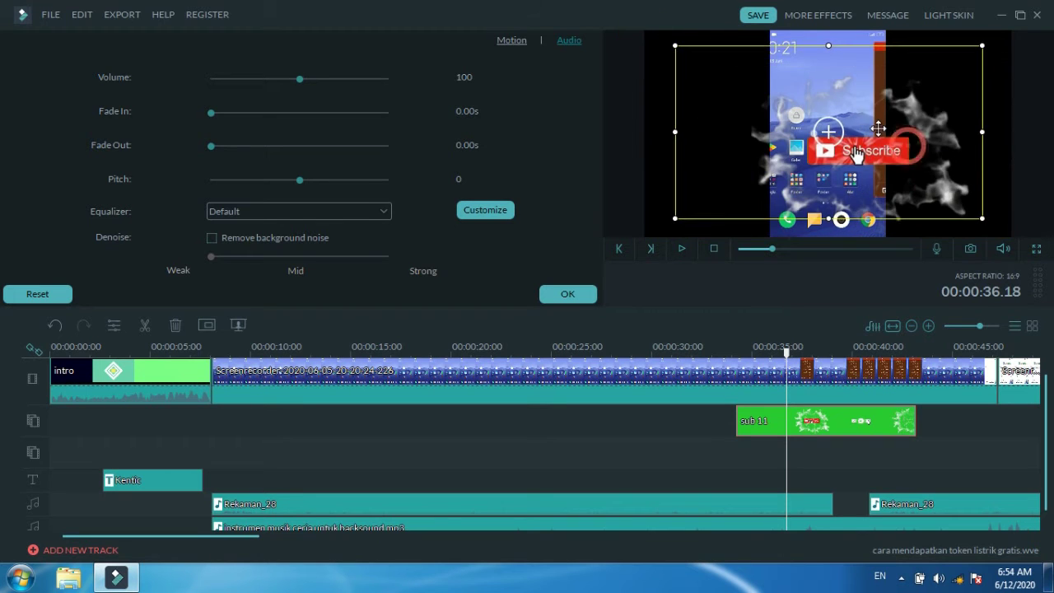
pyautogui.moveTo(982, 132); pyautogui.dragTo(908, 132)
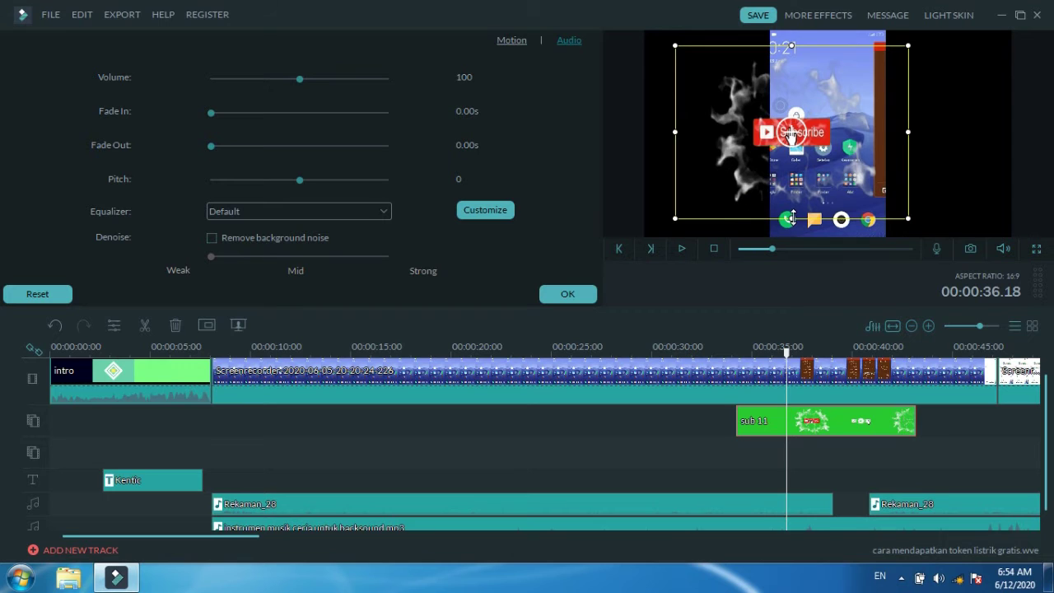
pyautogui.moveTo(791, 218); pyautogui.dragTo(791, 165)
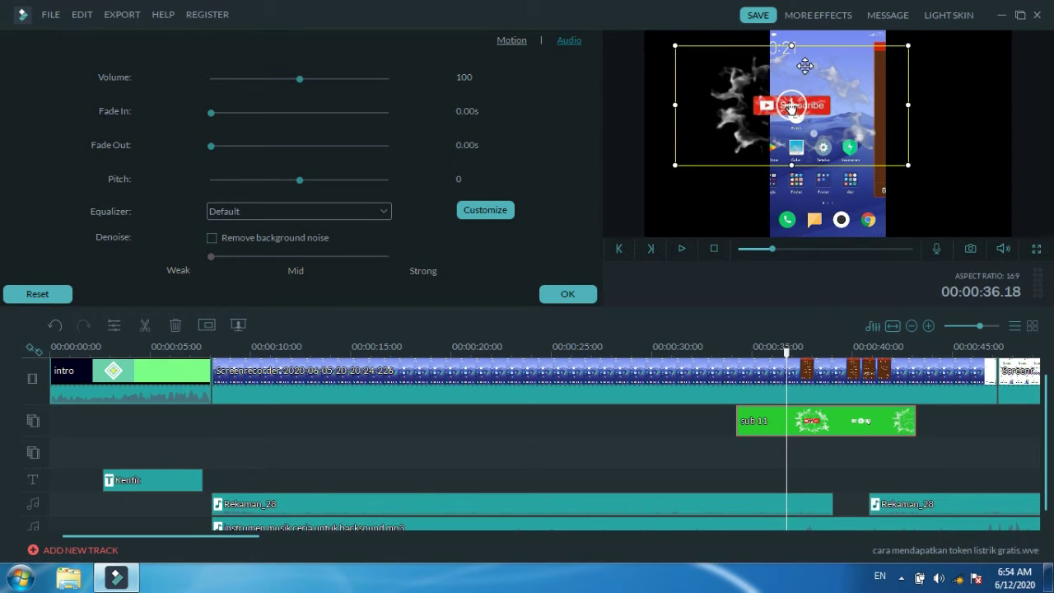
pyautogui.moveTo(799, 47); pyautogui.dragTo(839, 119)
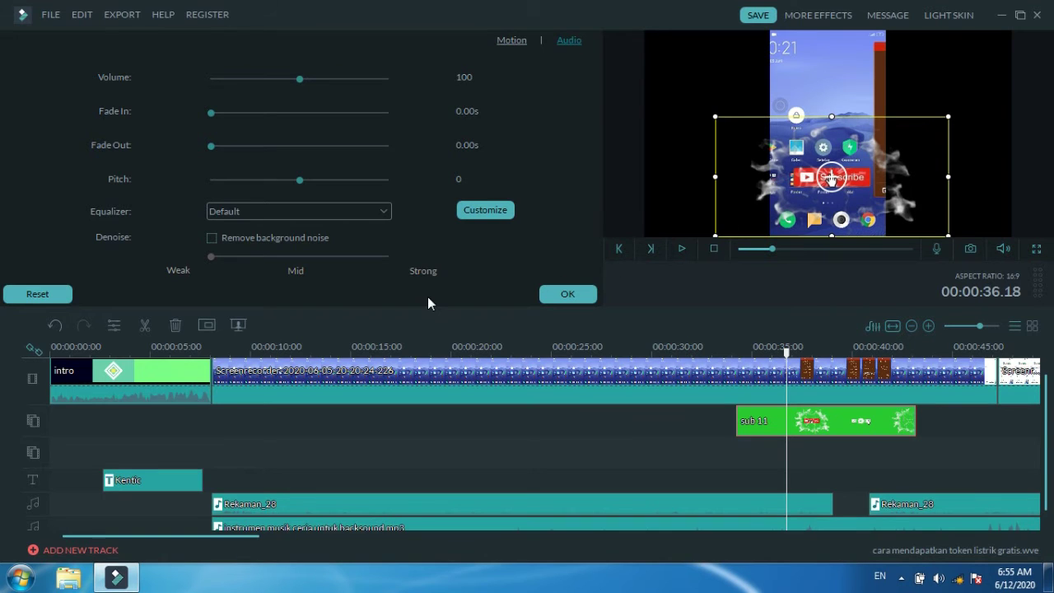
pyautogui.click(569, 294)
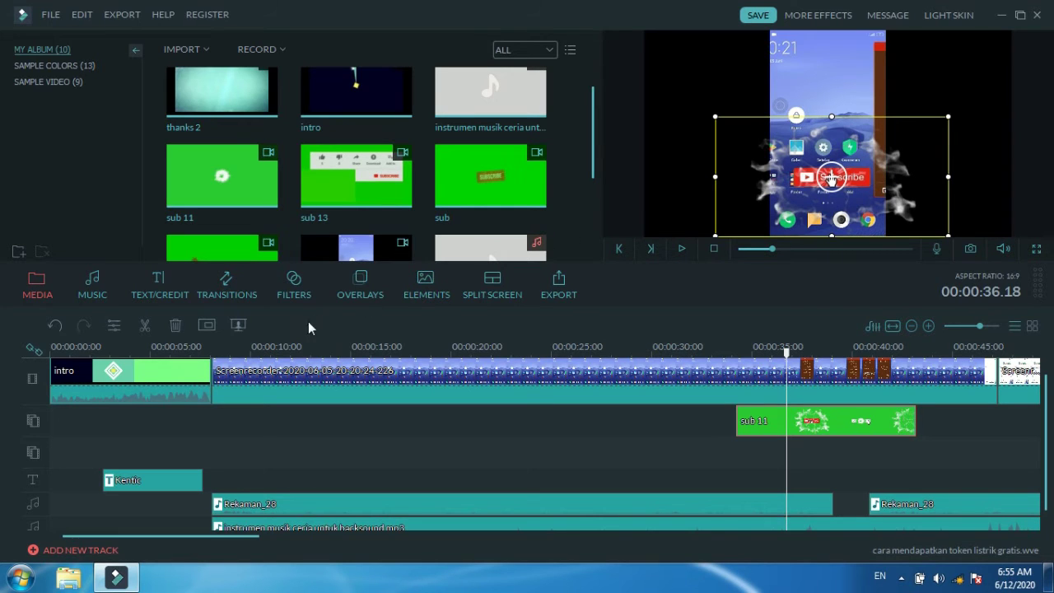
# Turn the sub 11 overlay's Chroma Key transparency off and back on, previewing the clip in both states.
pyautogui.click(238, 325)
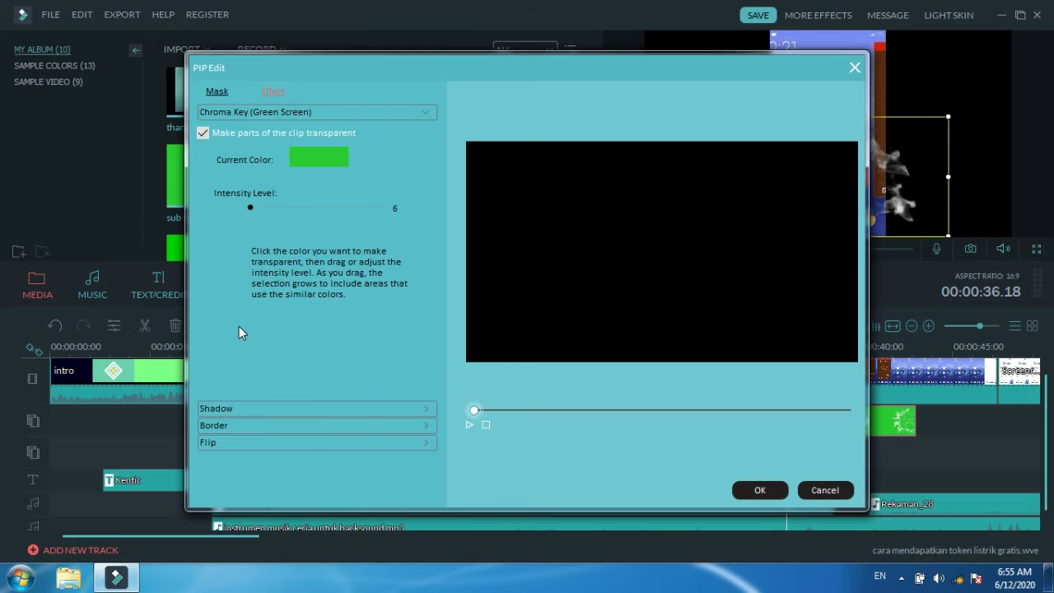
pyautogui.click(203, 134)
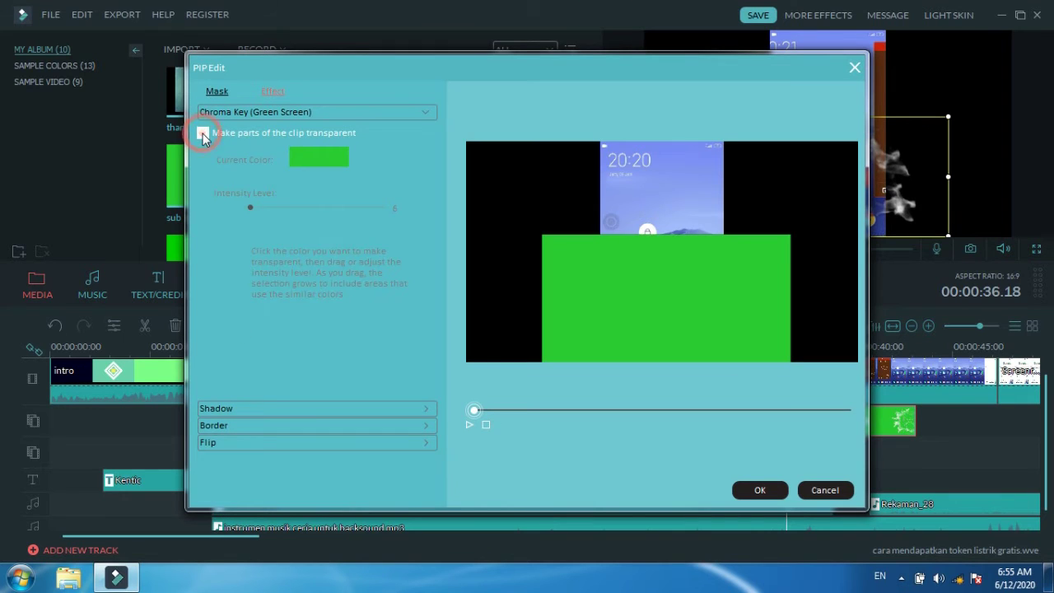
pyautogui.click(469, 425)
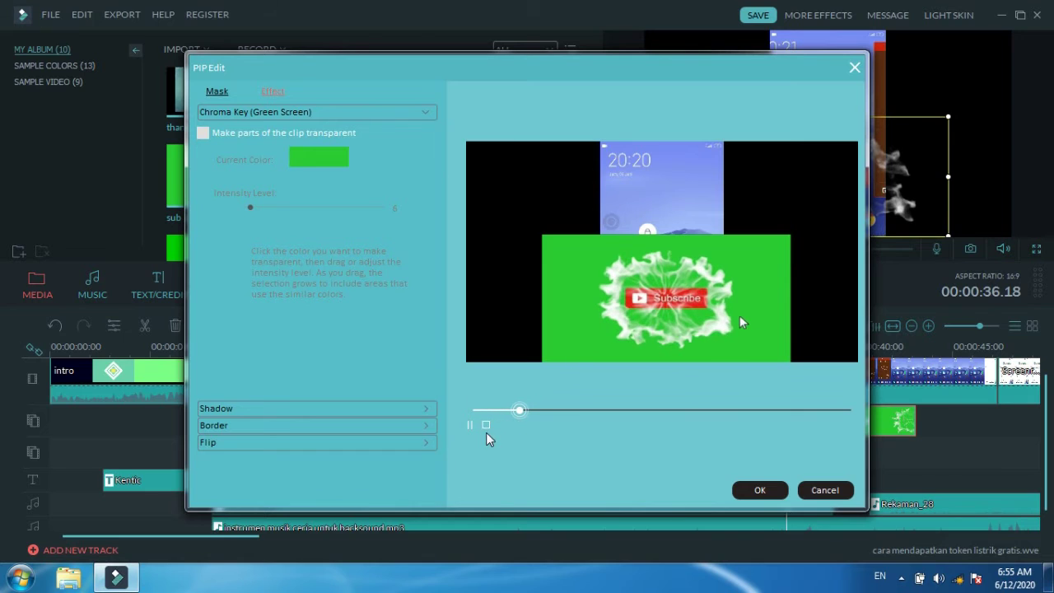
pyautogui.click(486, 425)
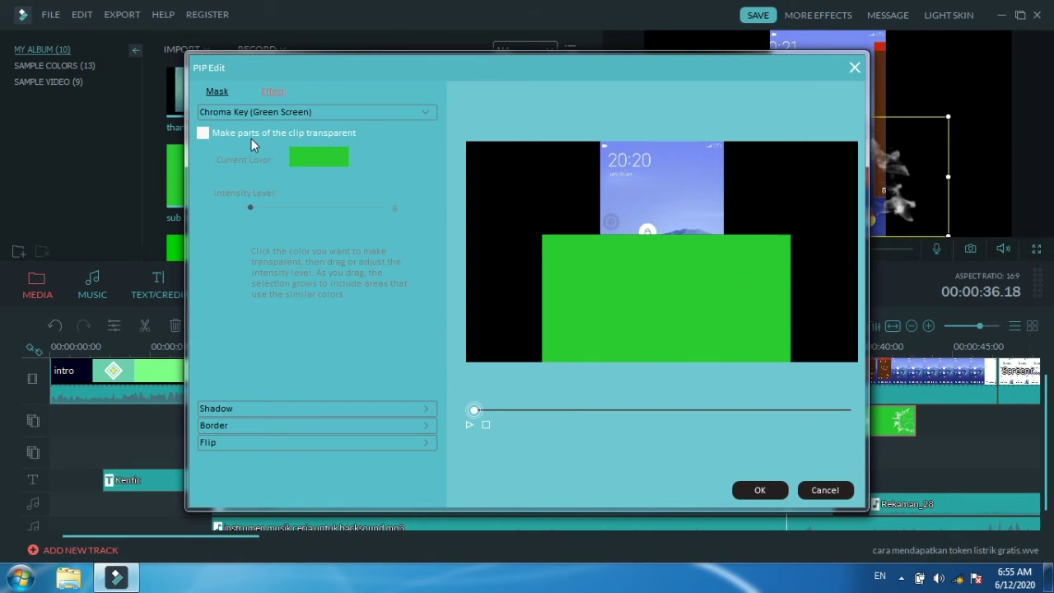
pyautogui.click(202, 133)
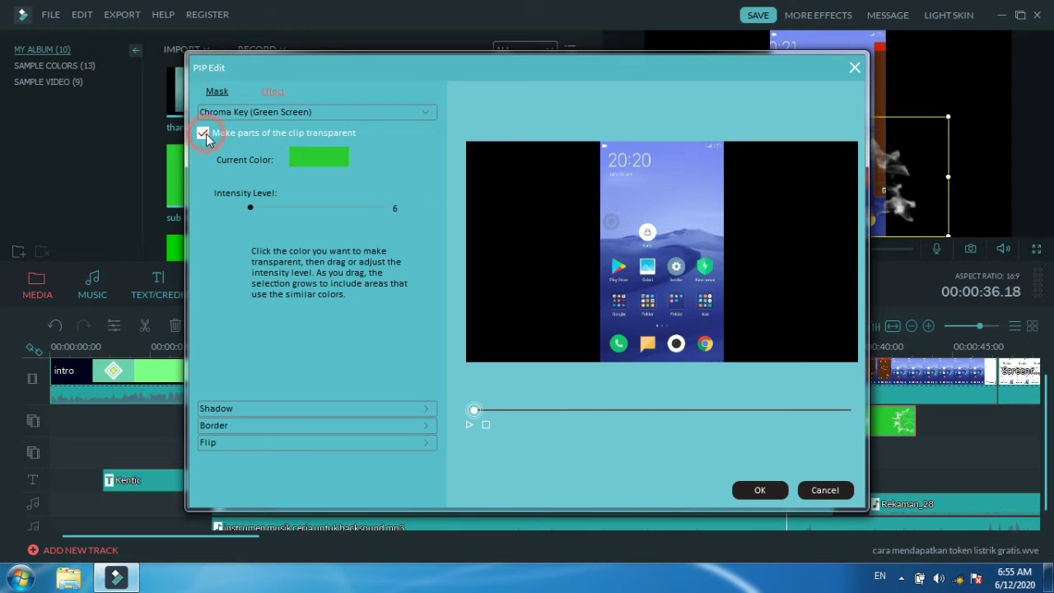
pyautogui.click(466, 426)
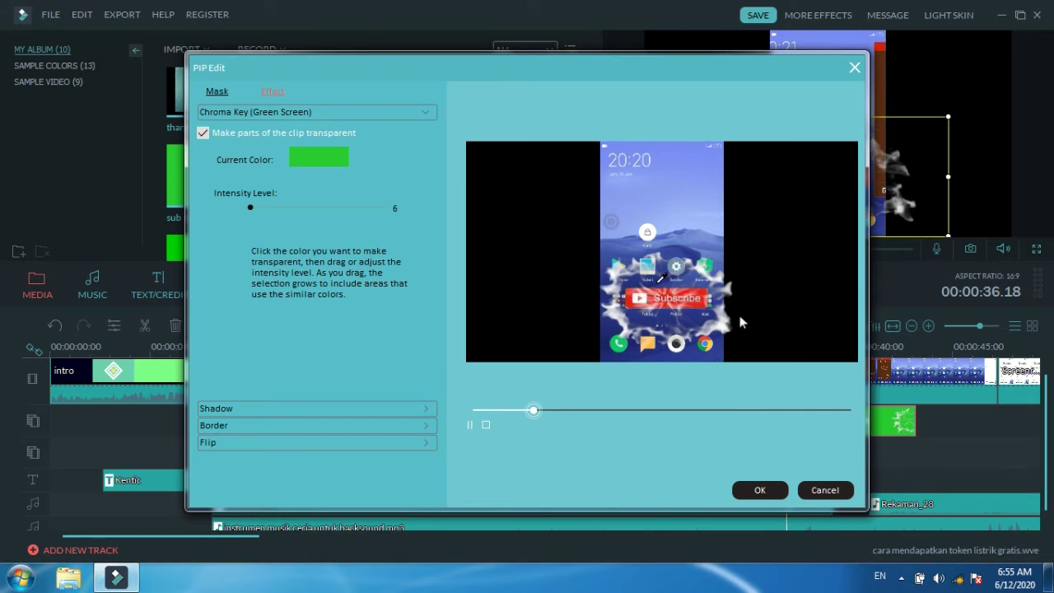
pyautogui.click(759, 492)
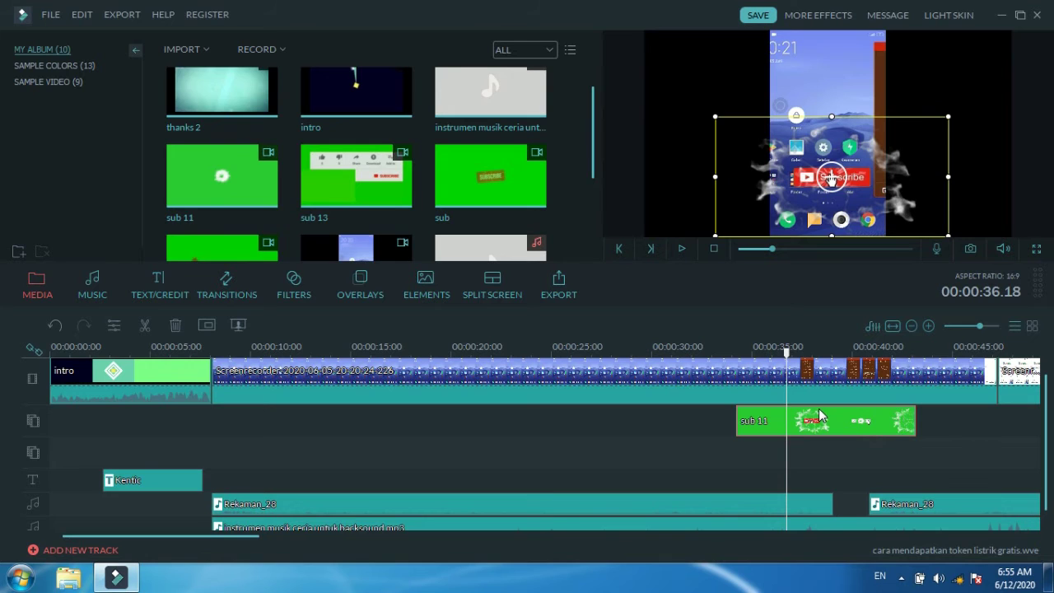